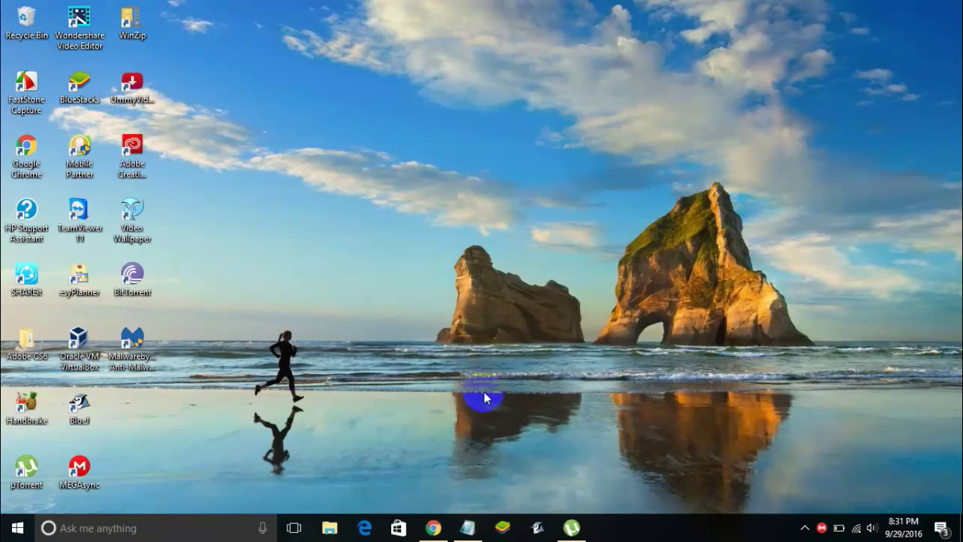
- Open Task Manager in its expanded view and display the detailed list of running processes
right_click(652, 522)
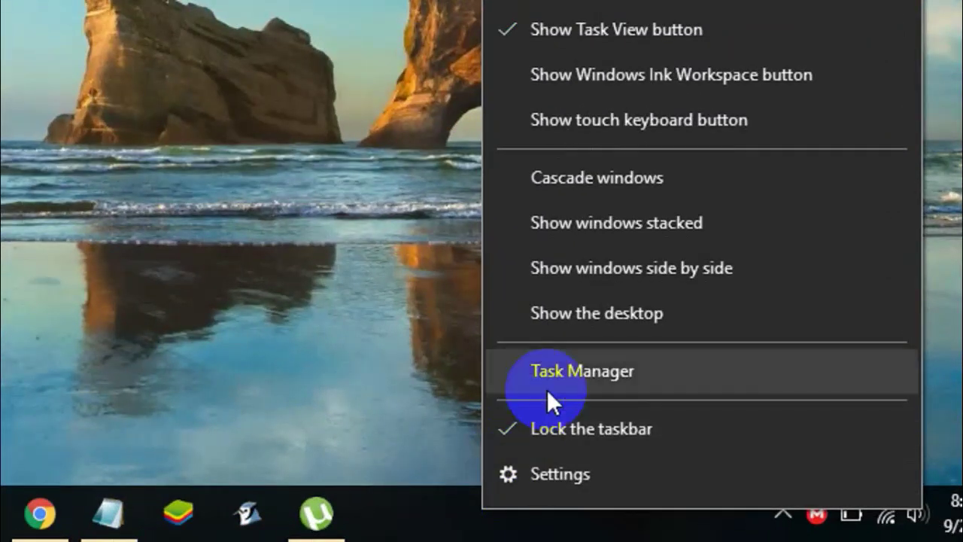
click(579, 398)
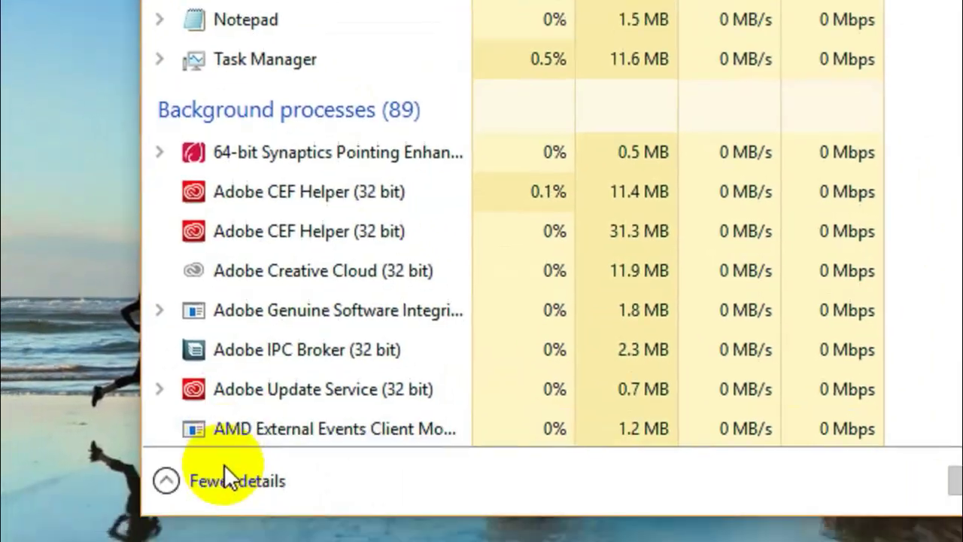
click(225, 474)
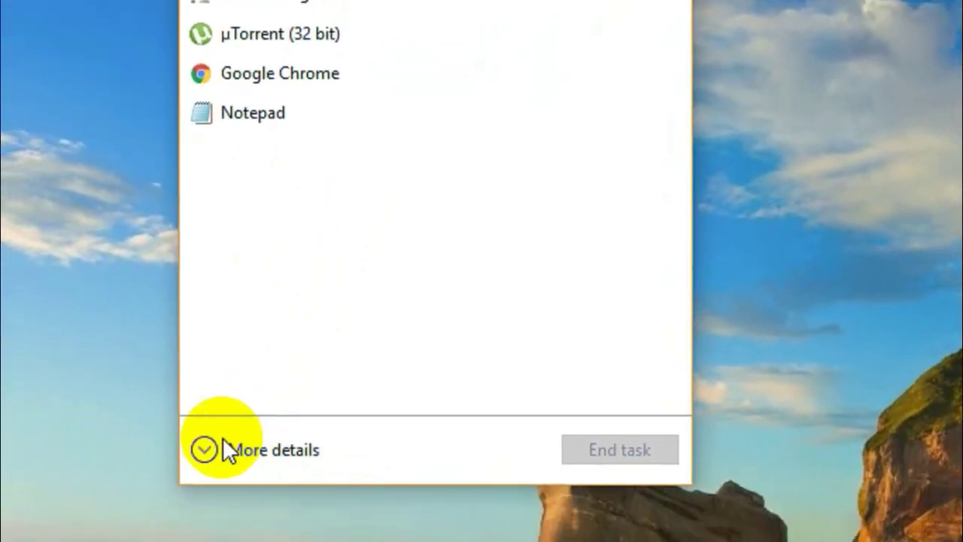
click(228, 450)
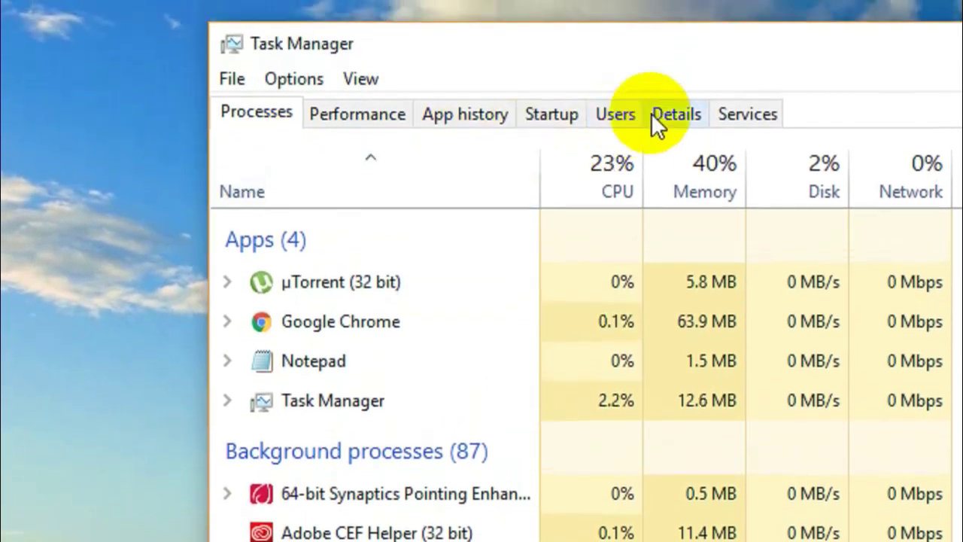
click(669, 31)
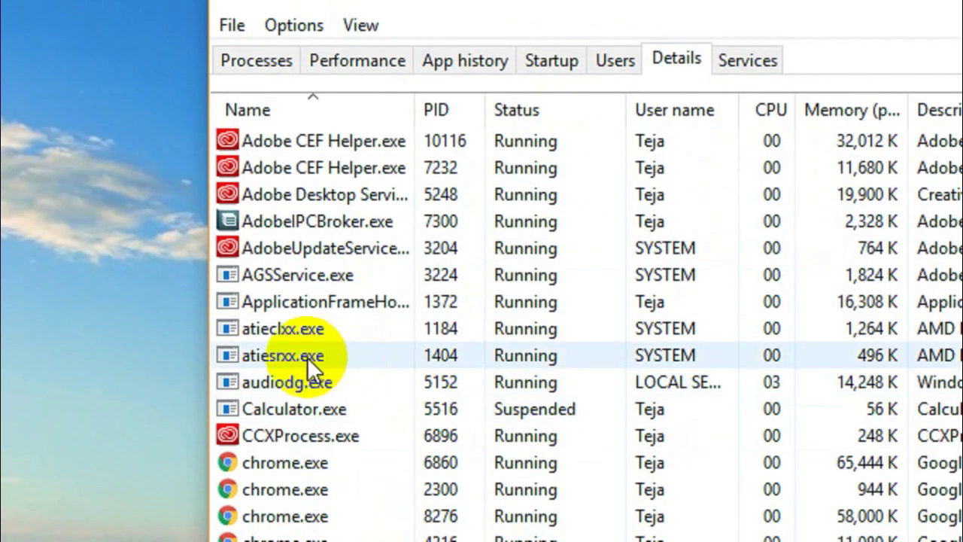
- Find the svchost.exe processes in the list, select the one with PID 9632, and minimise Task Manager
click(307, 356)
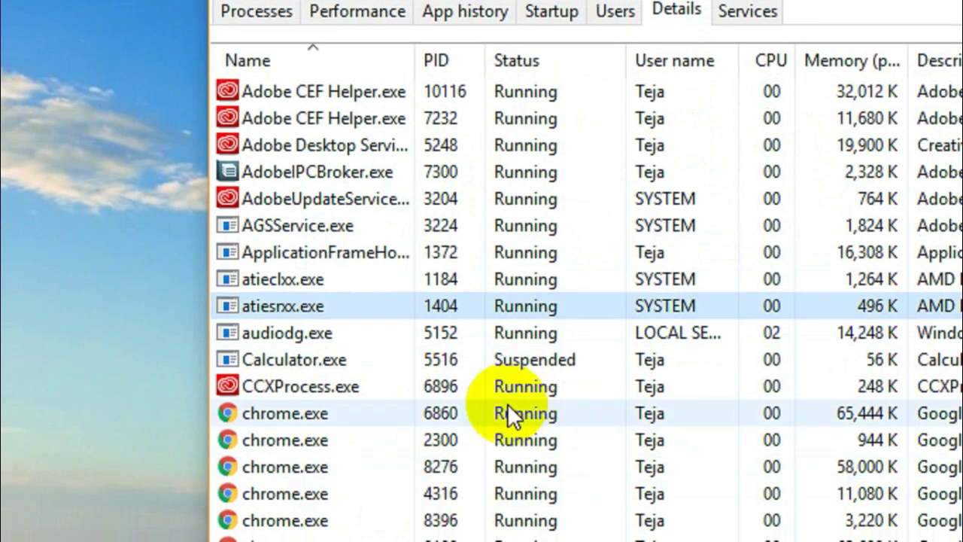
text(sv)
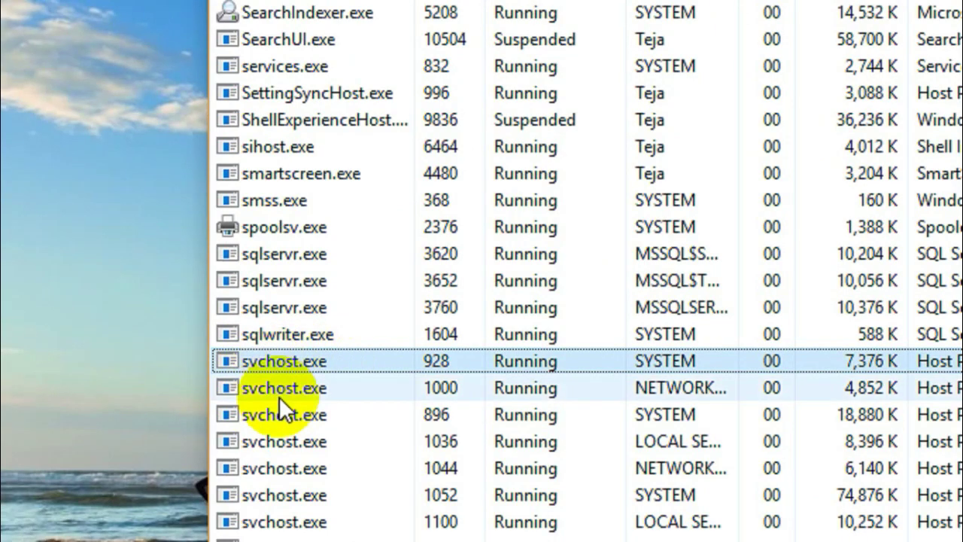
click(279, 398)
click(275, 408)
click(281, 440)
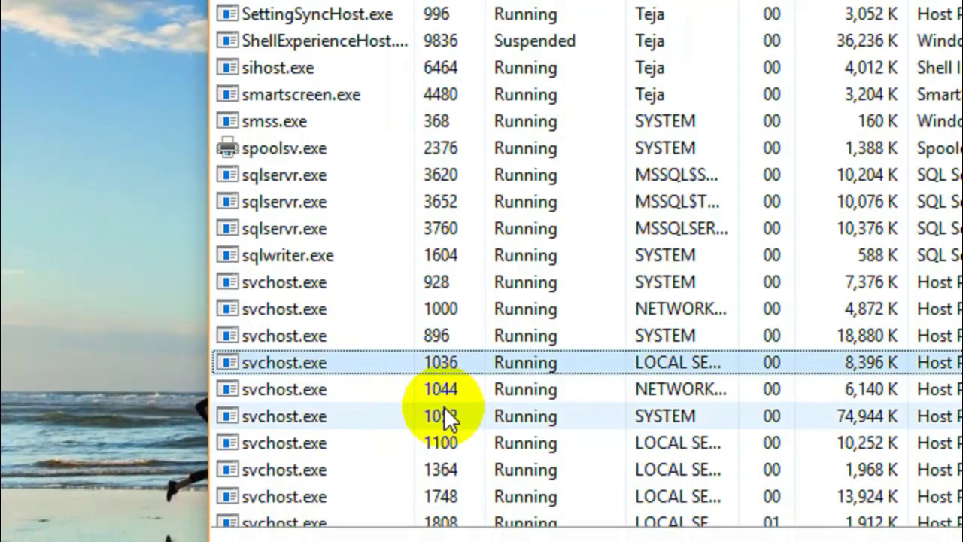
scroll(444, 410, down, 2)
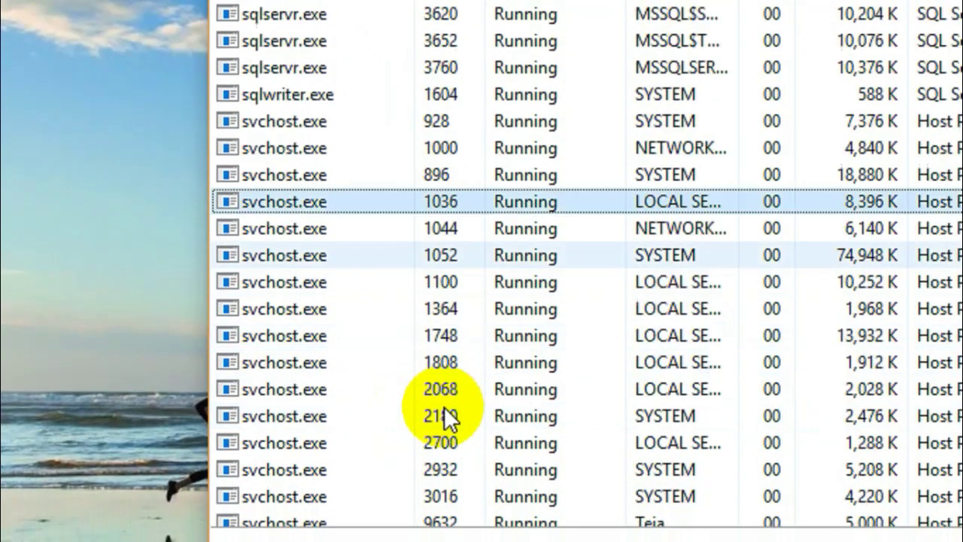
scroll(444, 410, down, 1)
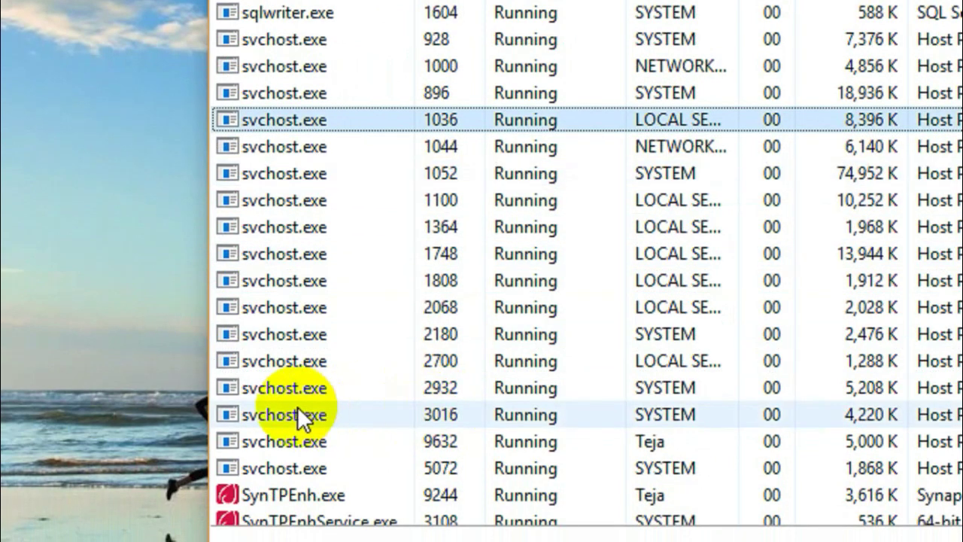
click(298, 407)
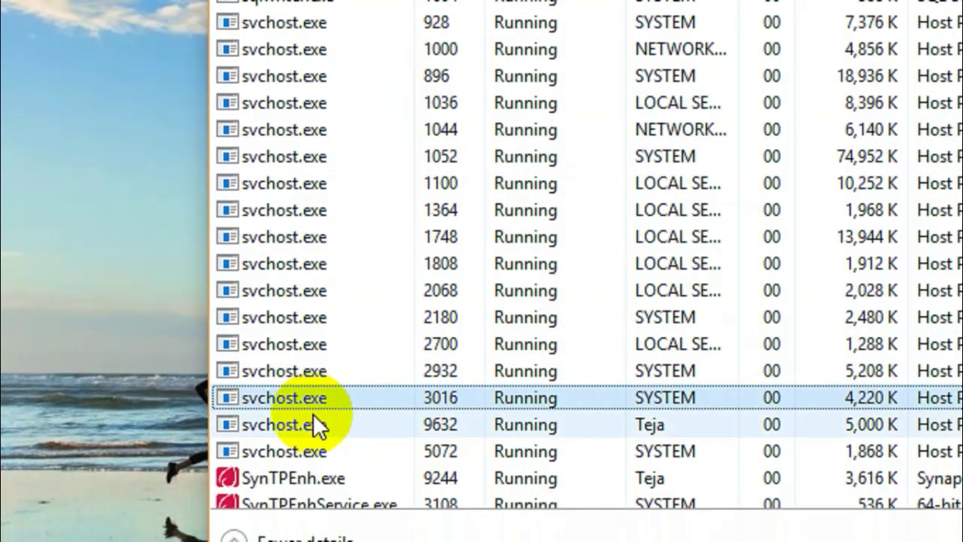
click(313, 441)
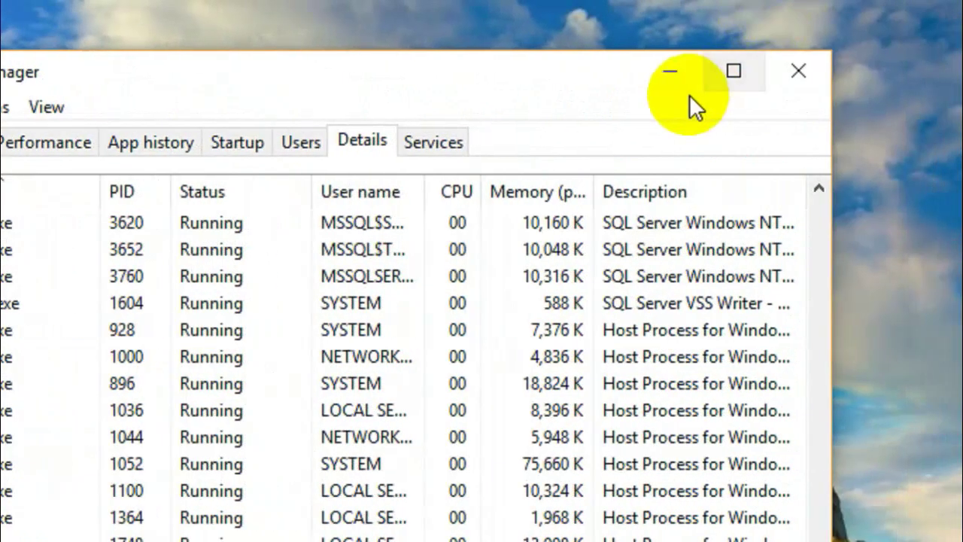
click(825, 69)
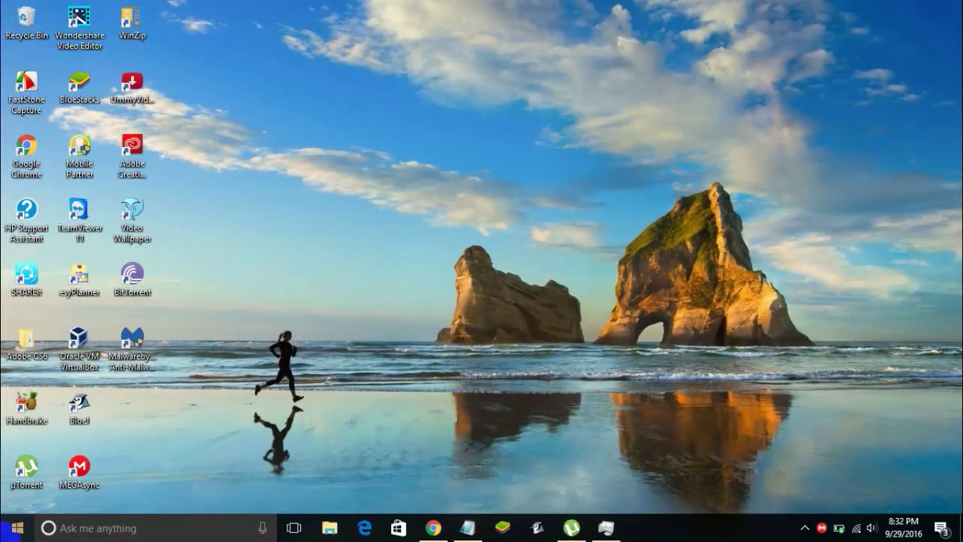
- Search for cmd, run Command Prompt as administrator, and move its window closer to the middle of the desktop
click(15, 530)
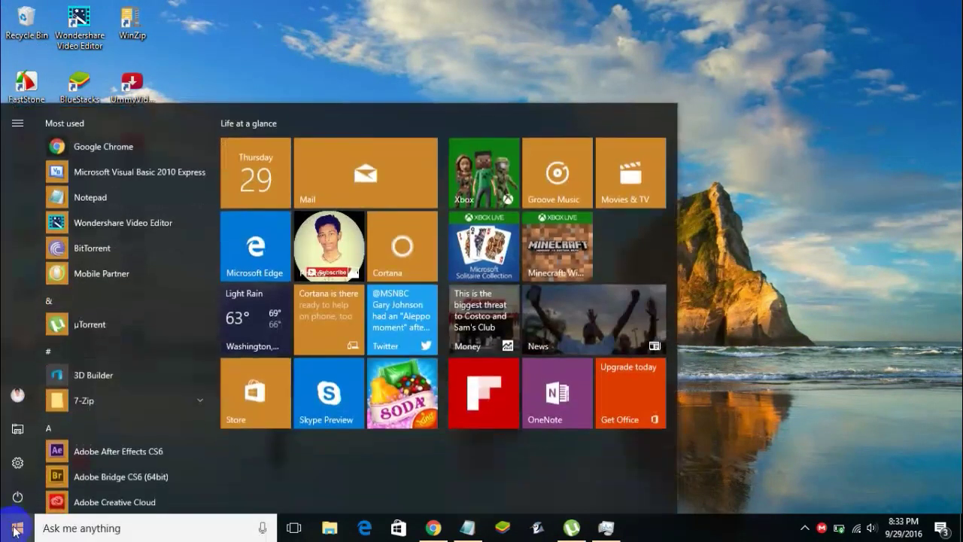
text(cmd)
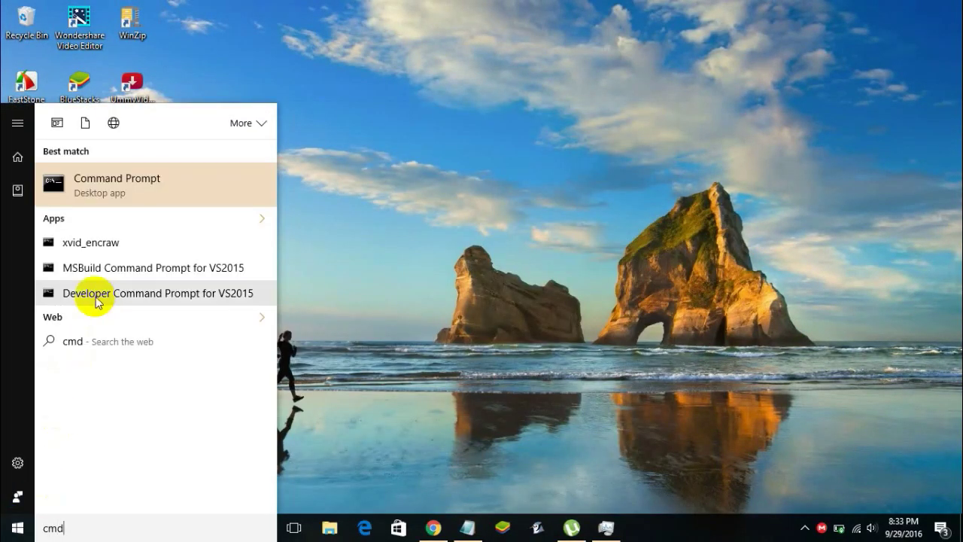
right_click(107, 189)
click(130, 204)
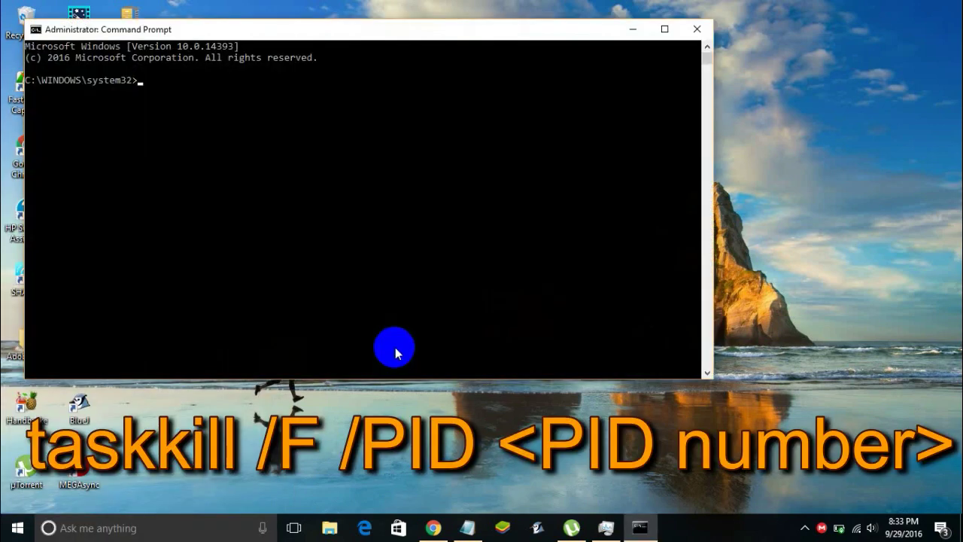
drag(295, 30, 451, 45)
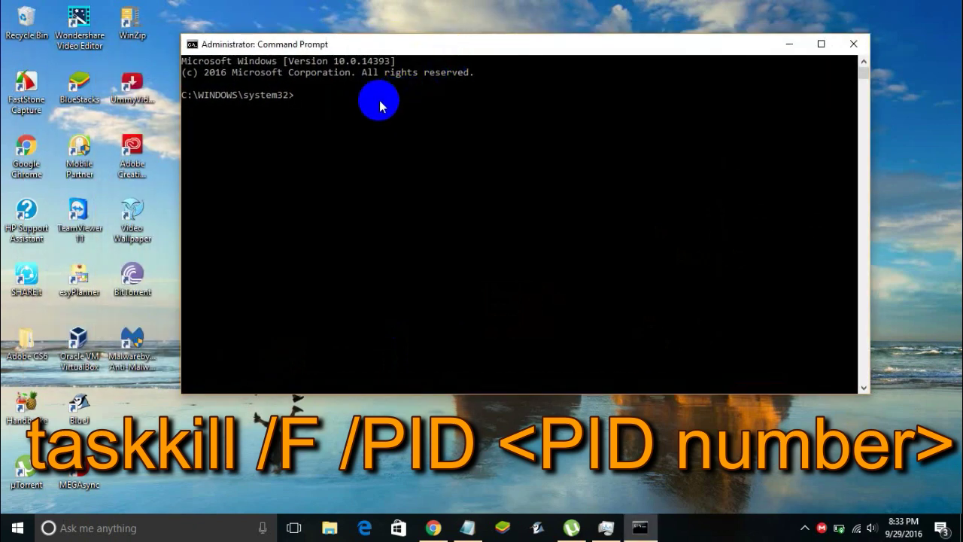
- Enter the start of the command, taskkill /F /PID, at the prompt without running it
click(314, 106)
right_click(310, 107)
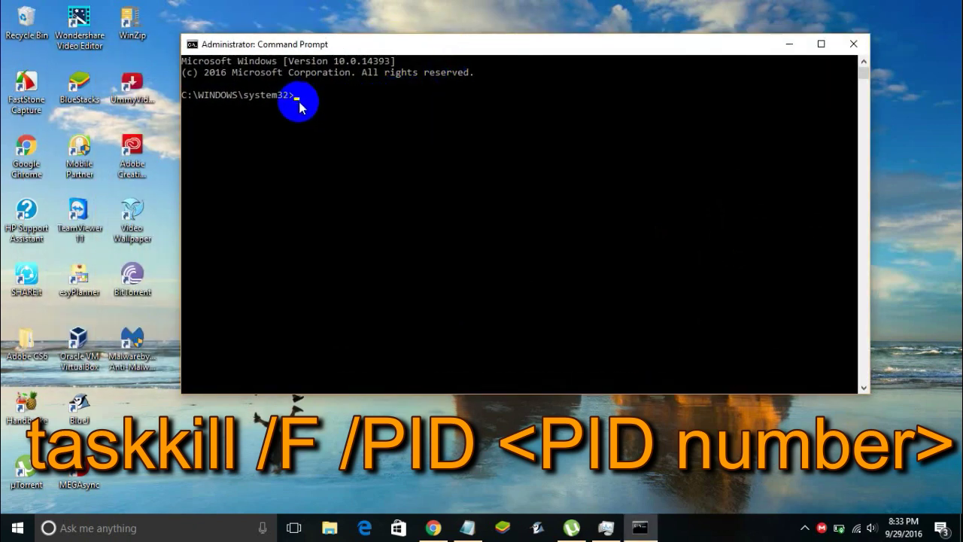
text(ta)
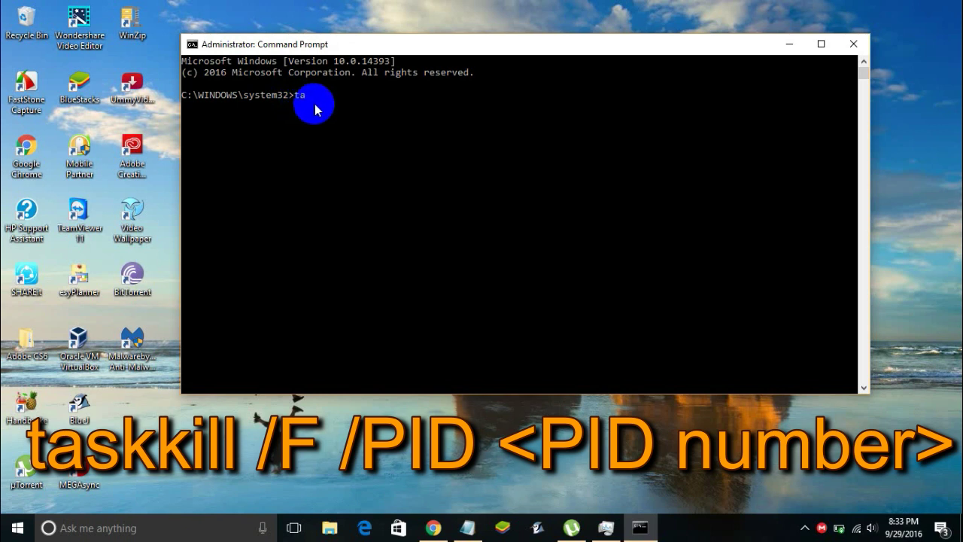
text(skkill /F /PID)
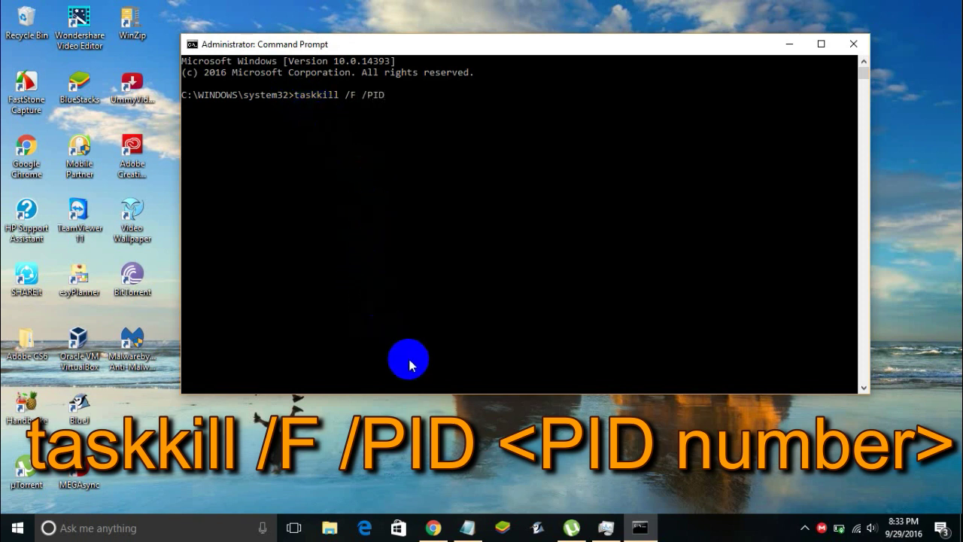
- Look up the selected svchost.exe process's PID in Task Manager, then complete the taskkill command with 9632 and run it
click(605, 527)
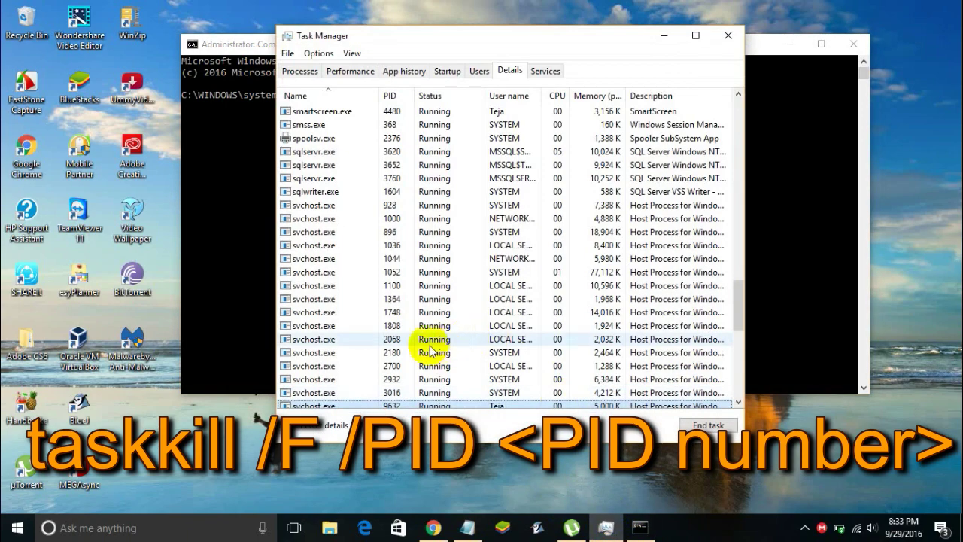
click(493, 362)
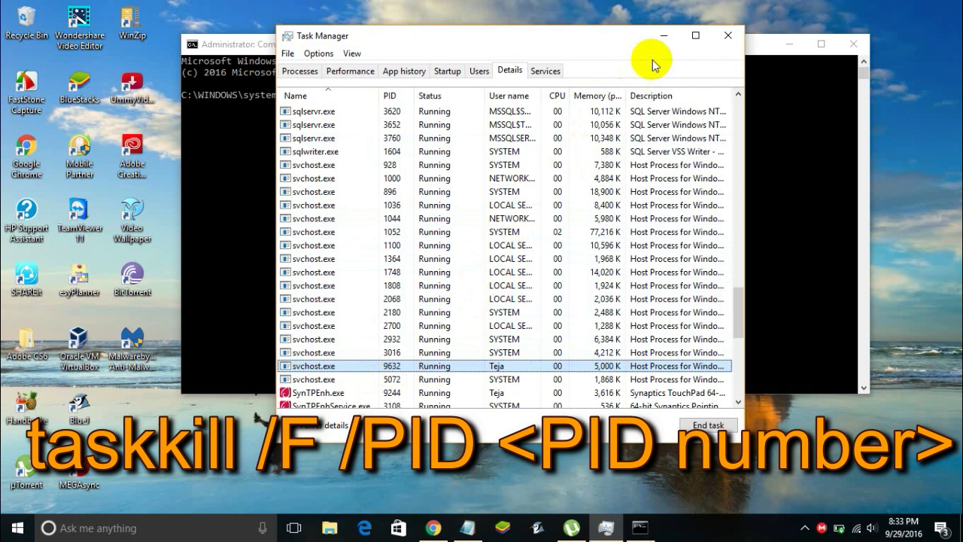
click(664, 36)
click(426, 95)
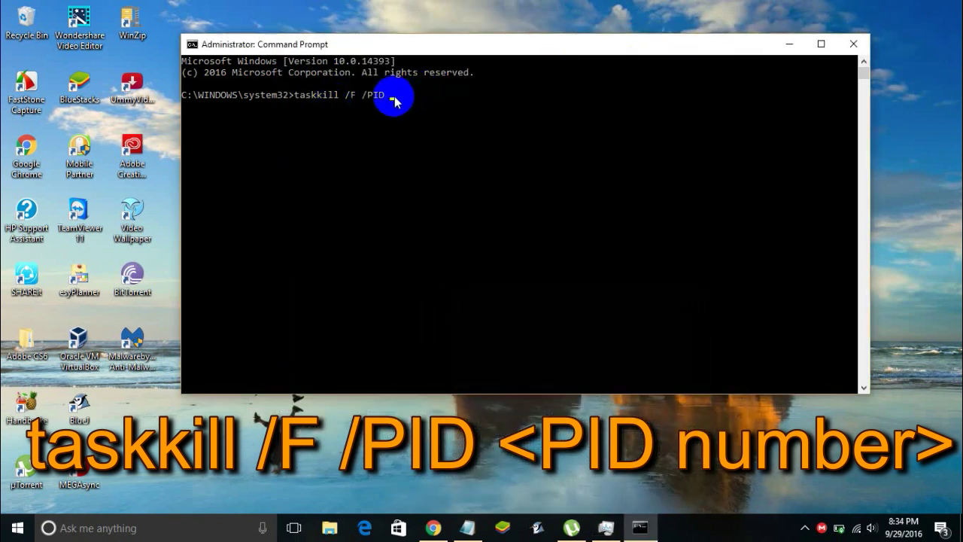
text(9632)
key(Return)
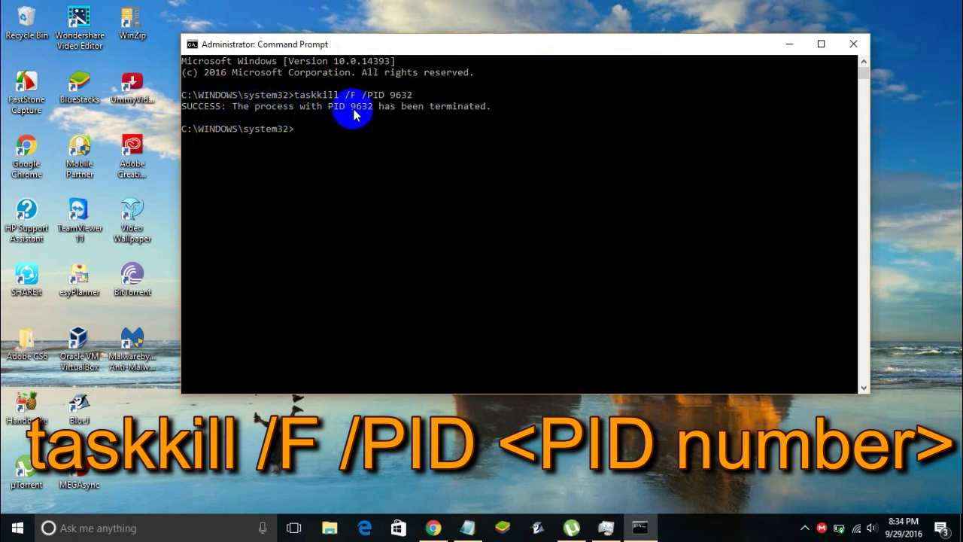
- Close the Command Prompt window and refresh the desktop
drag(441, 47, 430, 48)
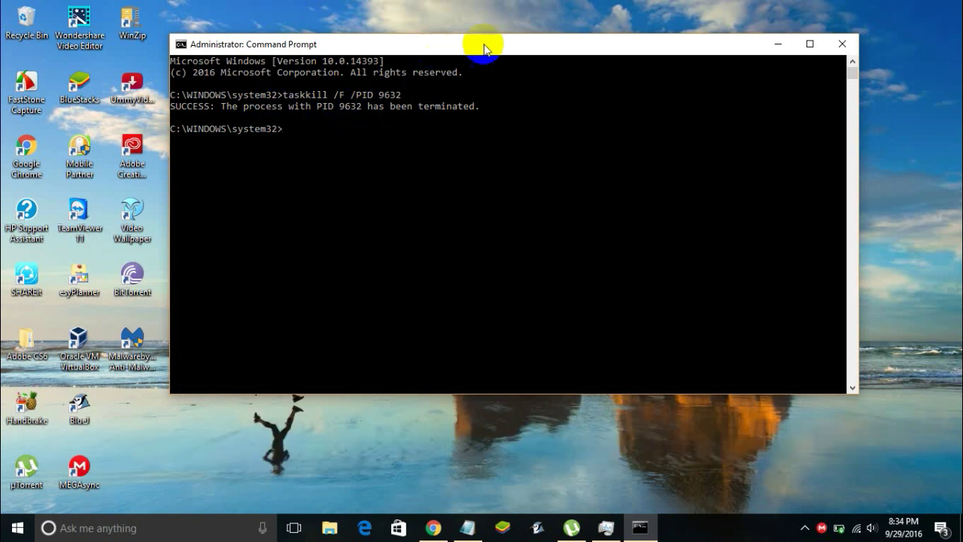
click(842, 44)
right_click(678, 49)
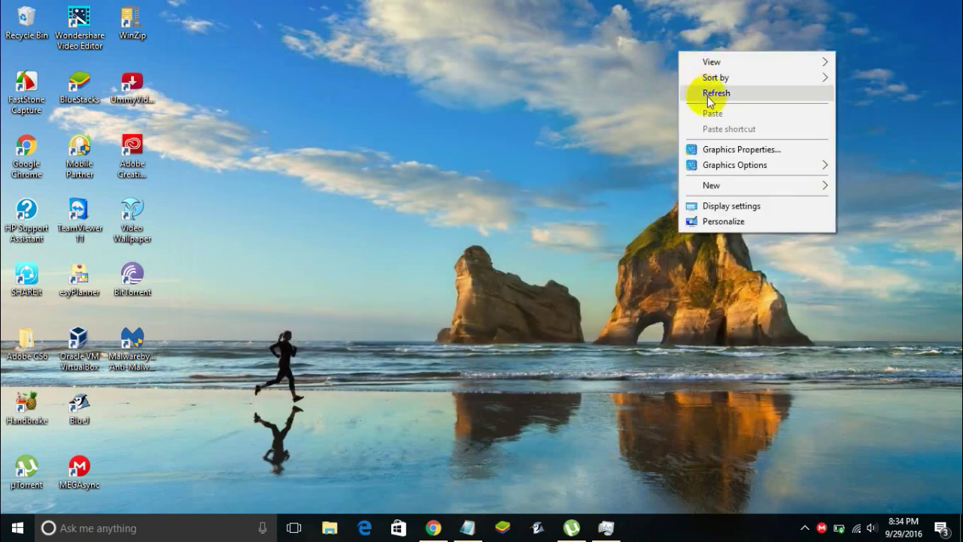
click(707, 93)
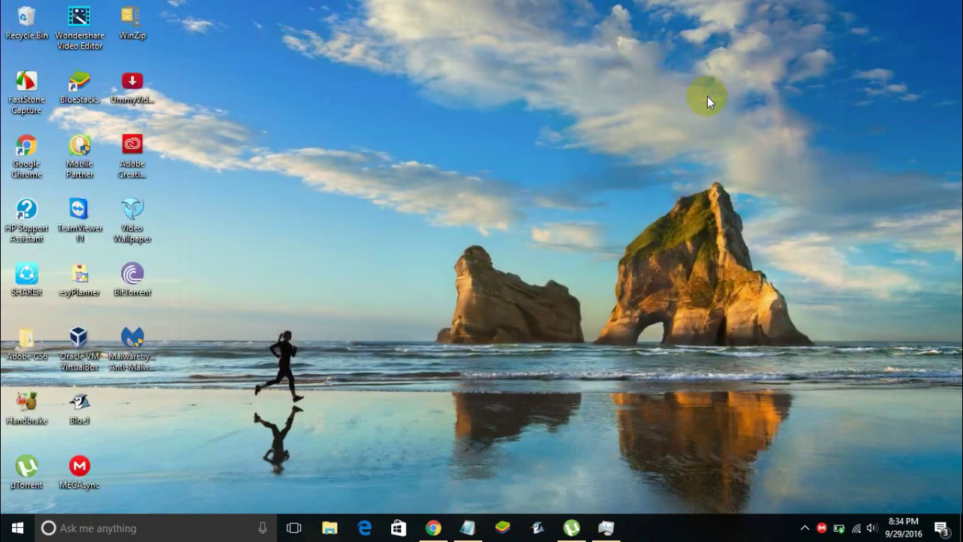
click(433, 529)
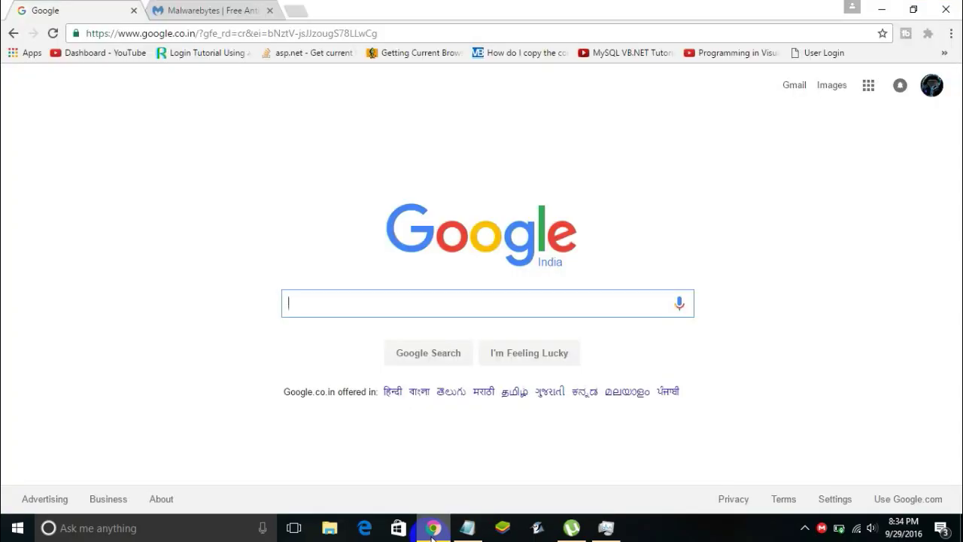
click(182, 21)
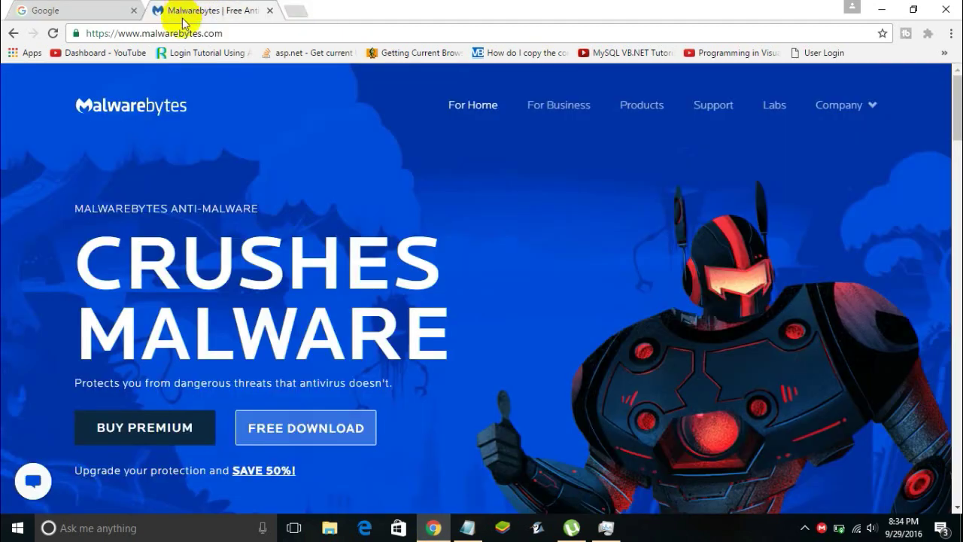
click(216, 34)
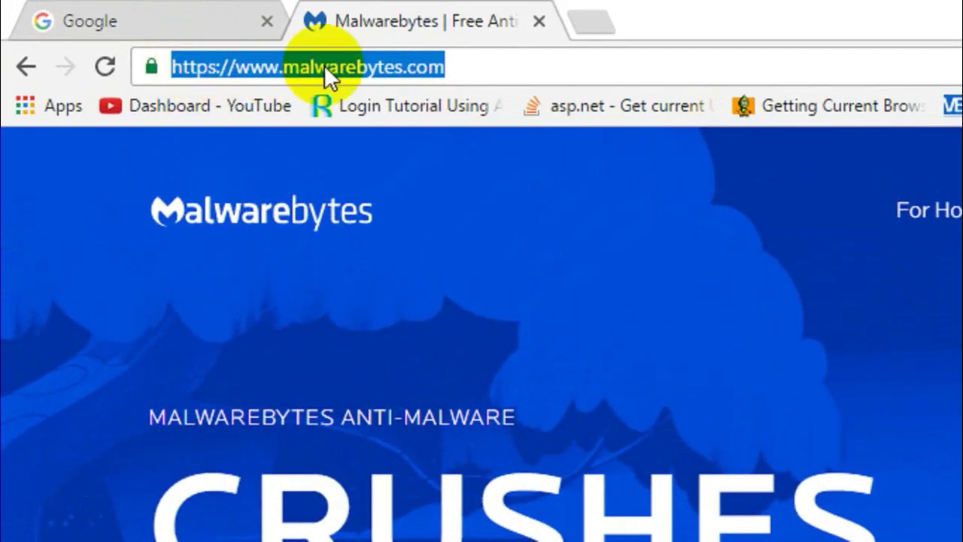
click(233, 32)
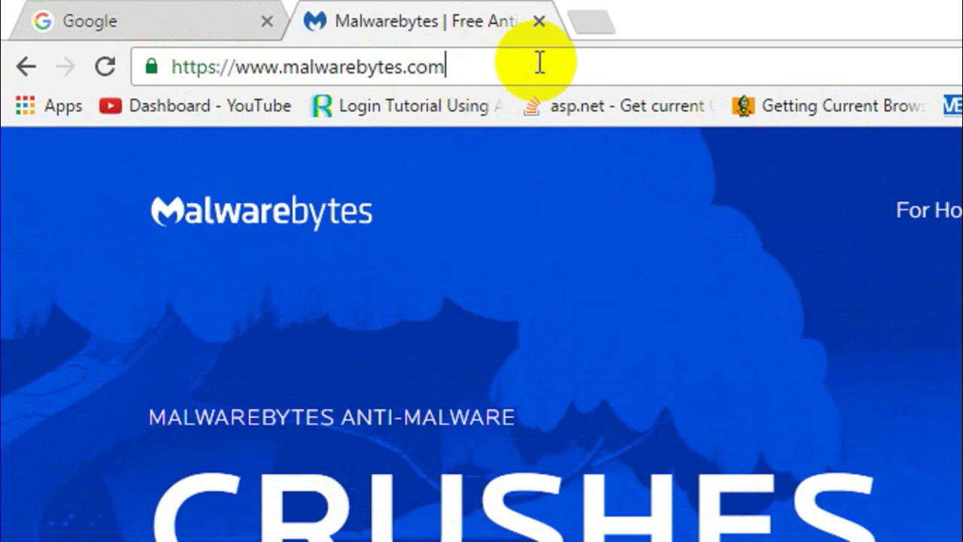
drag(540, 63, 172, 73)
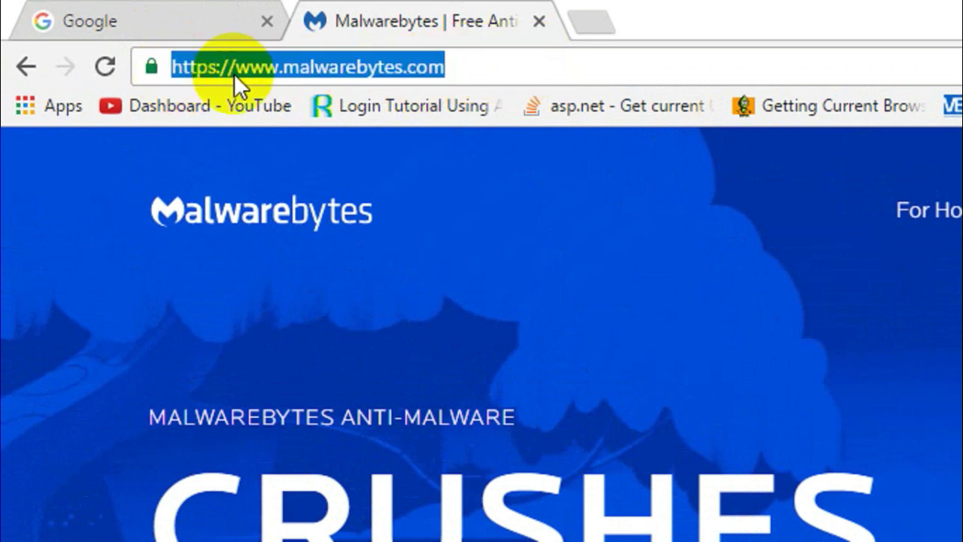
click(256, 66)
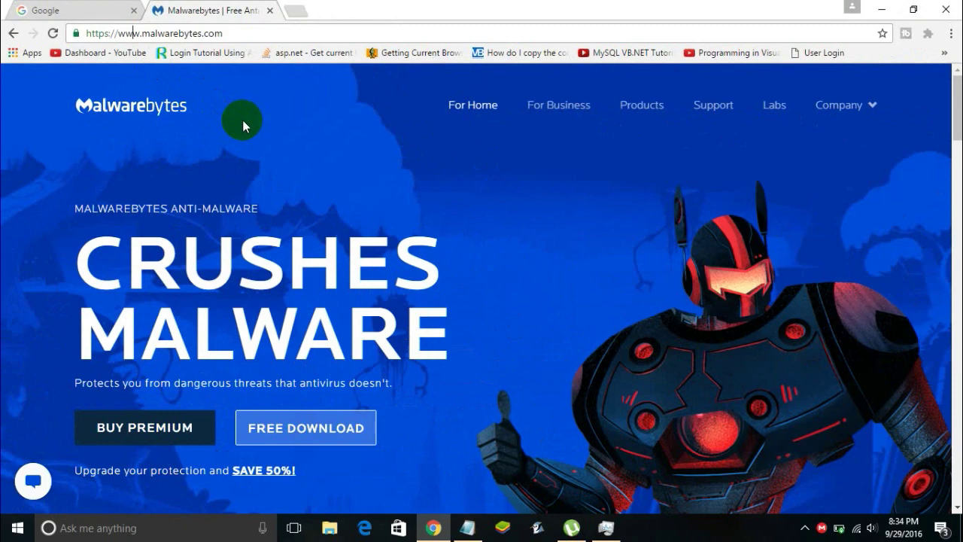
- Open the free download page for Malwarebytes Anti-Malware from the site's home page
scroll(528, 279, down, 1)
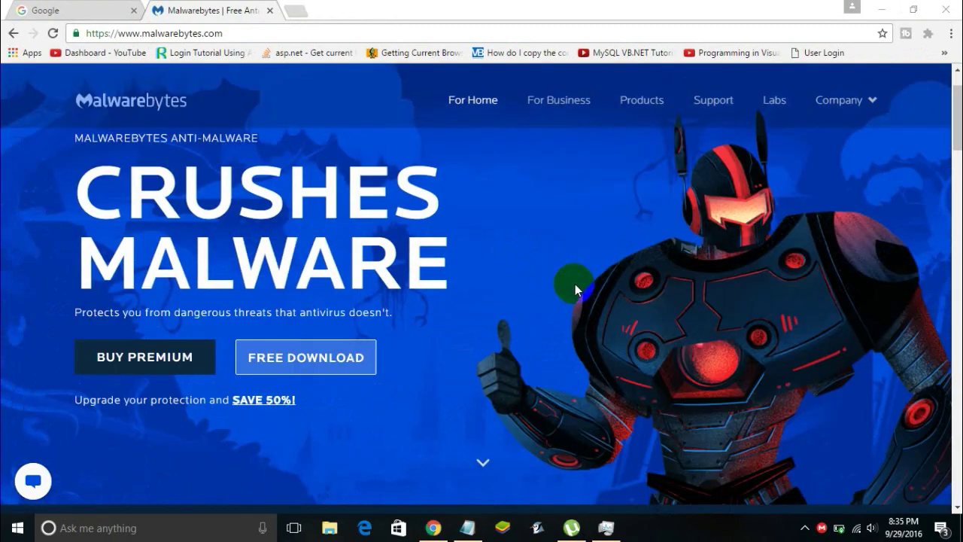
scroll(574, 283, down, 1)
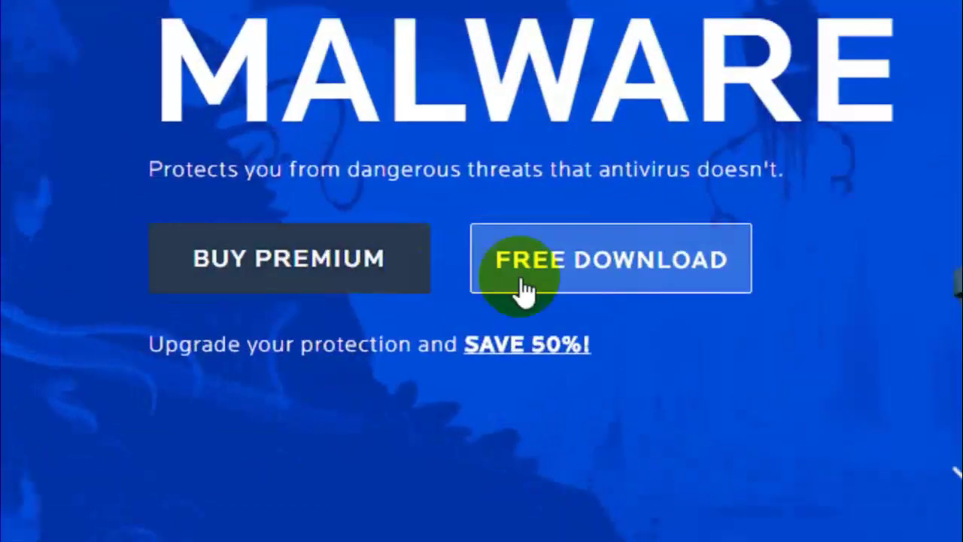
click(619, 277)
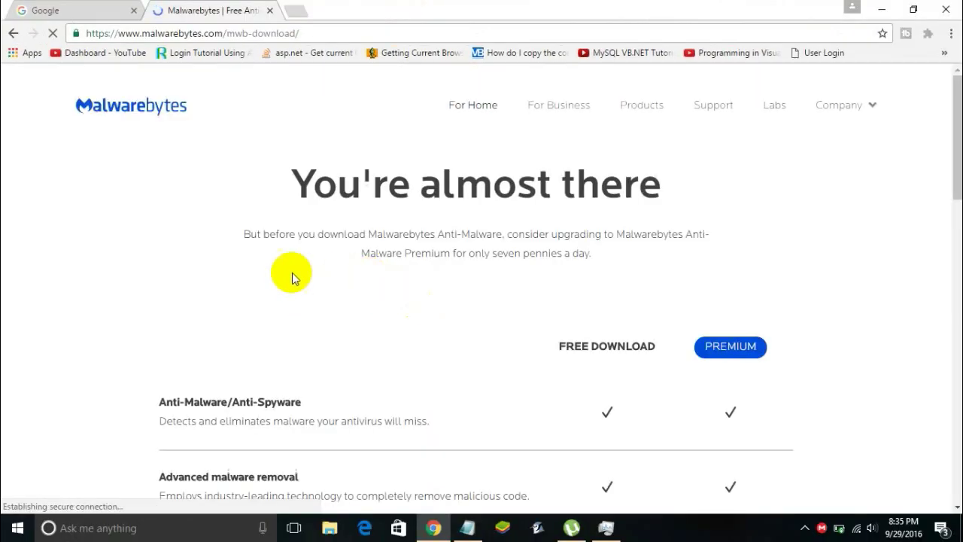
- Start the free download offered beneath the table comparing the free and Premium versions
scroll(286, 277, down, 4)
scroll(277, 279, up, 2)
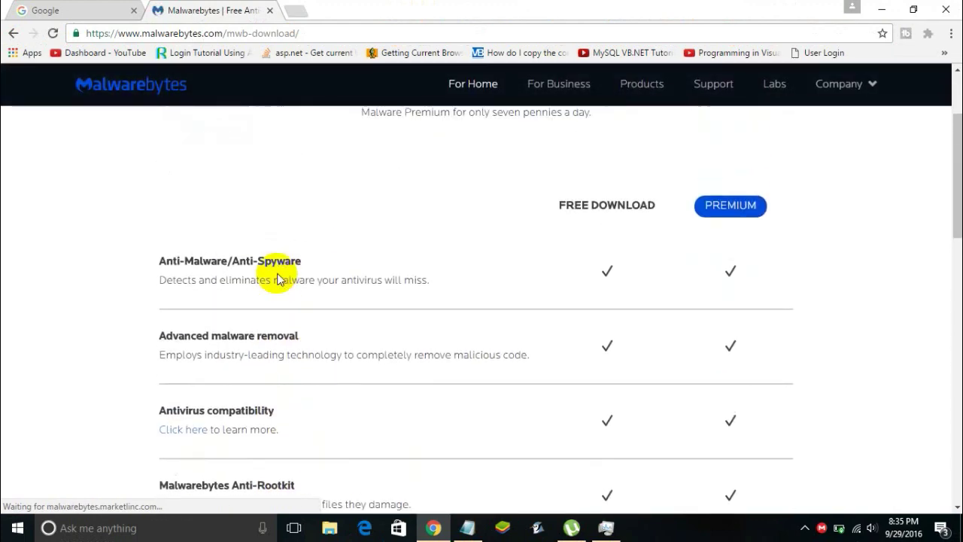
scroll(278, 277, down, 10)
scroll(504, 229, up, 1)
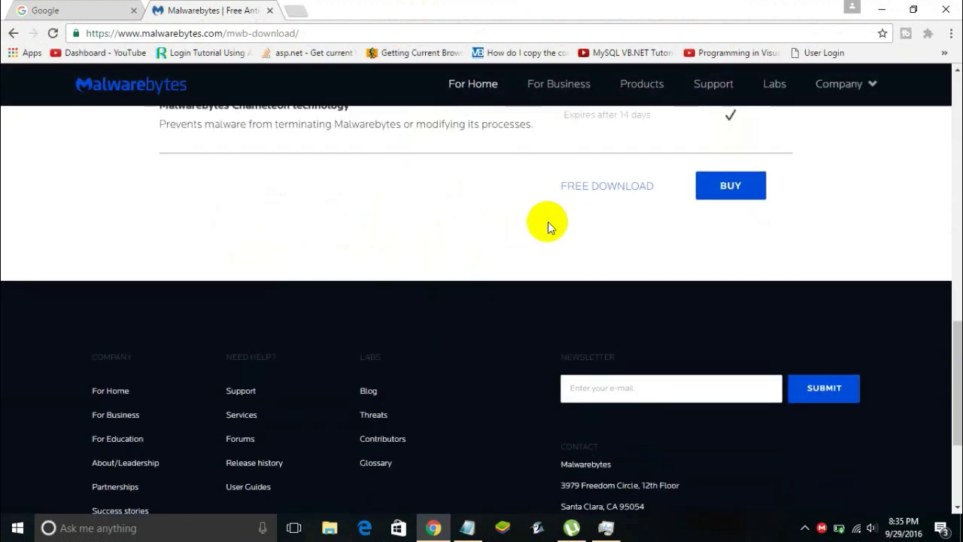
click(601, 186)
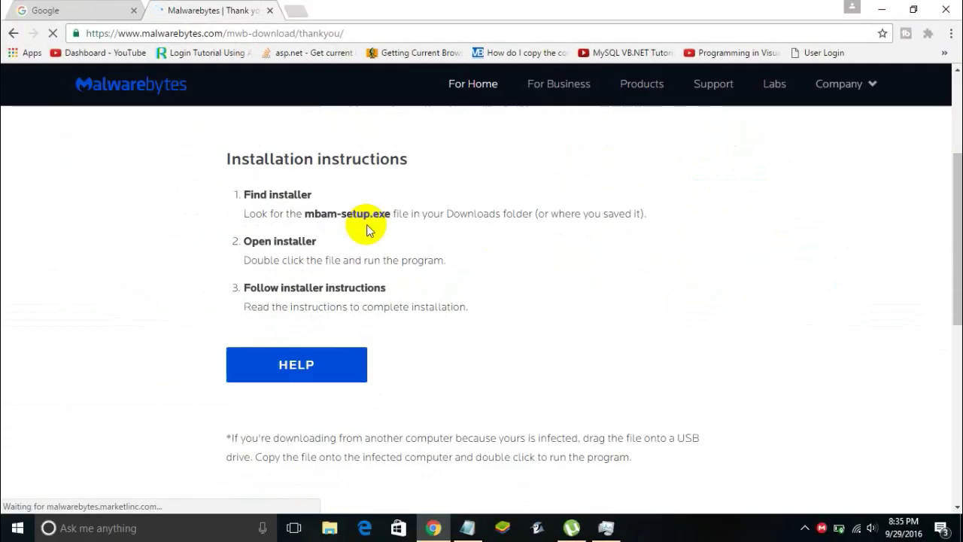
scroll(366, 225, down, 1)
scroll(206, 232, up, 3)
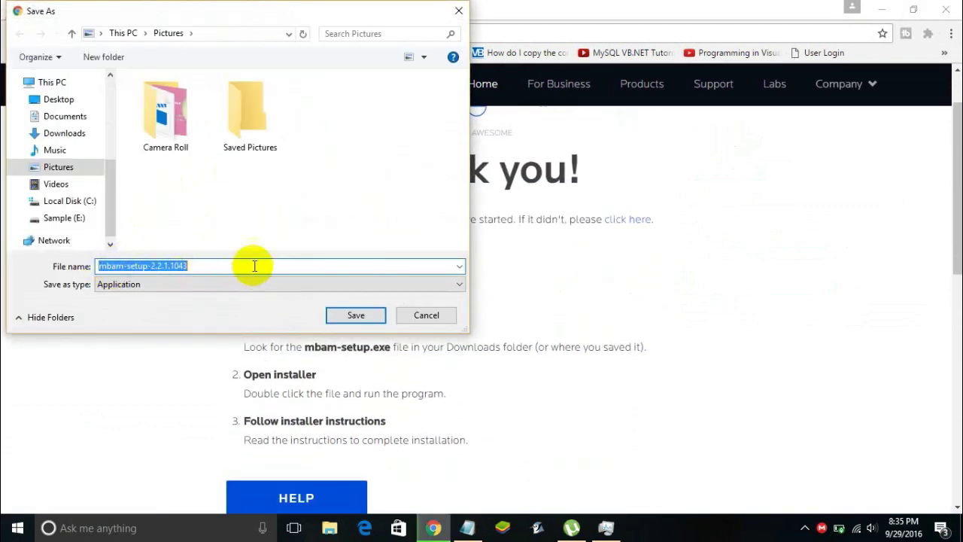
- Try to save the installer mbam-setup-2.2.1.1043 in the Downloads folder, declining to replace the existing copy
click(60, 133)
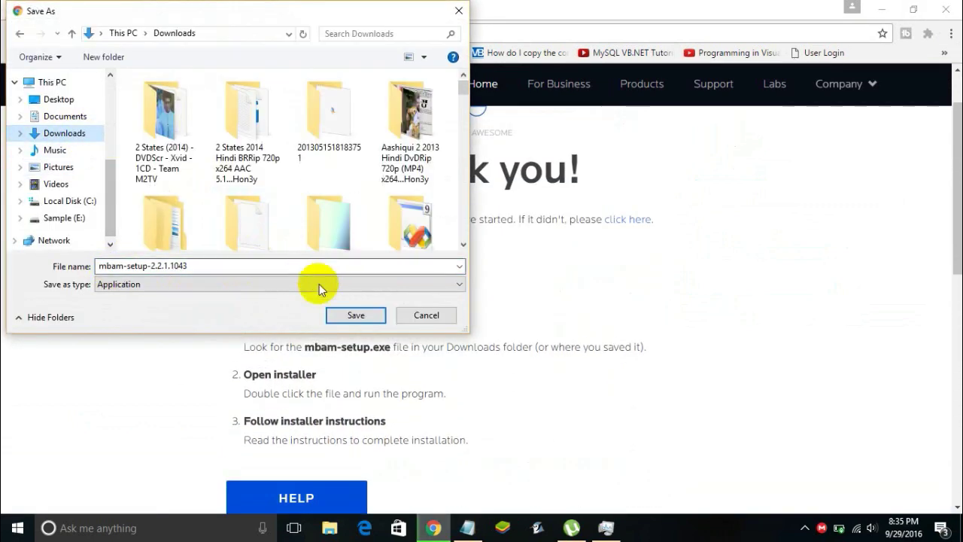
click(354, 316)
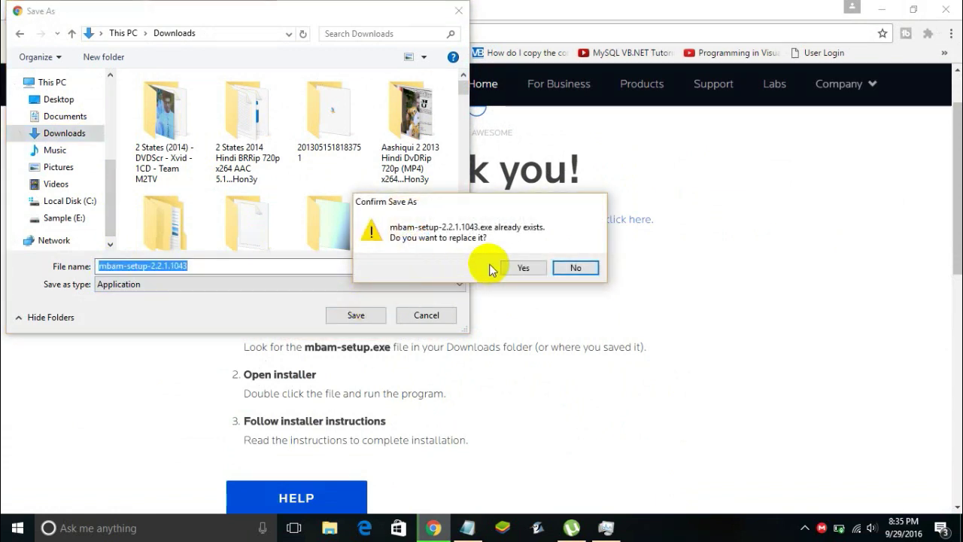
drag(444, 202, 348, 188)
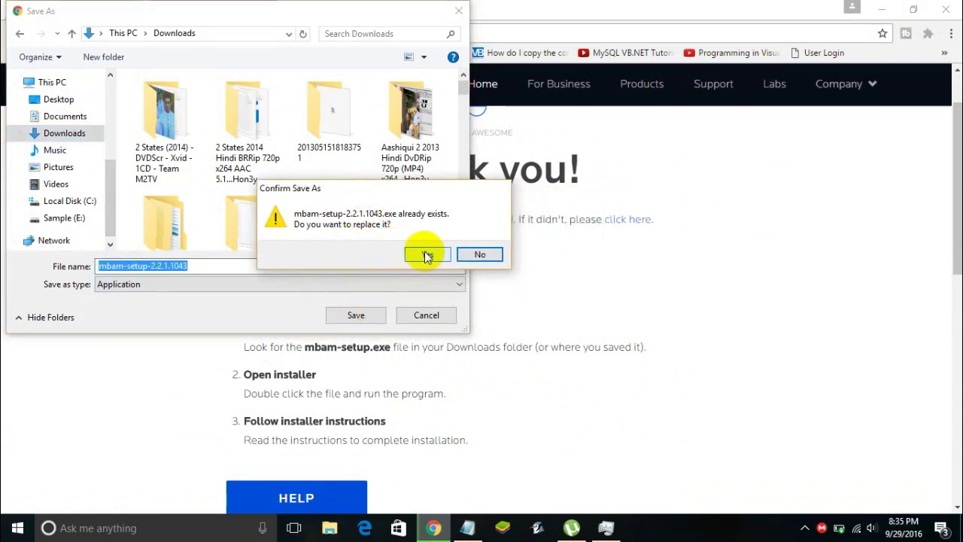
click(474, 253)
click(446, 9)
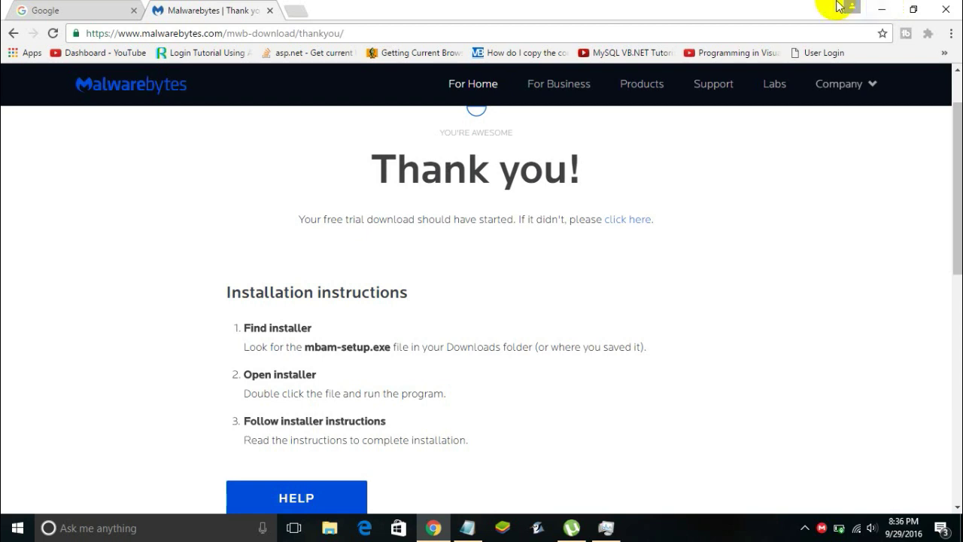
- Minimize the browser and launch Malwarebytes Anti-Malware from its desktop shortcut
click(882, 8)
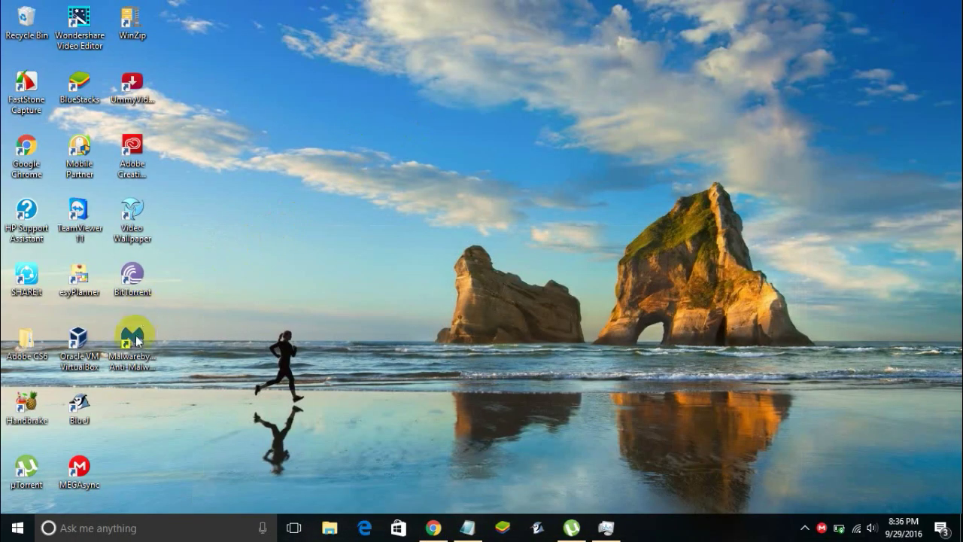
click(134, 342)
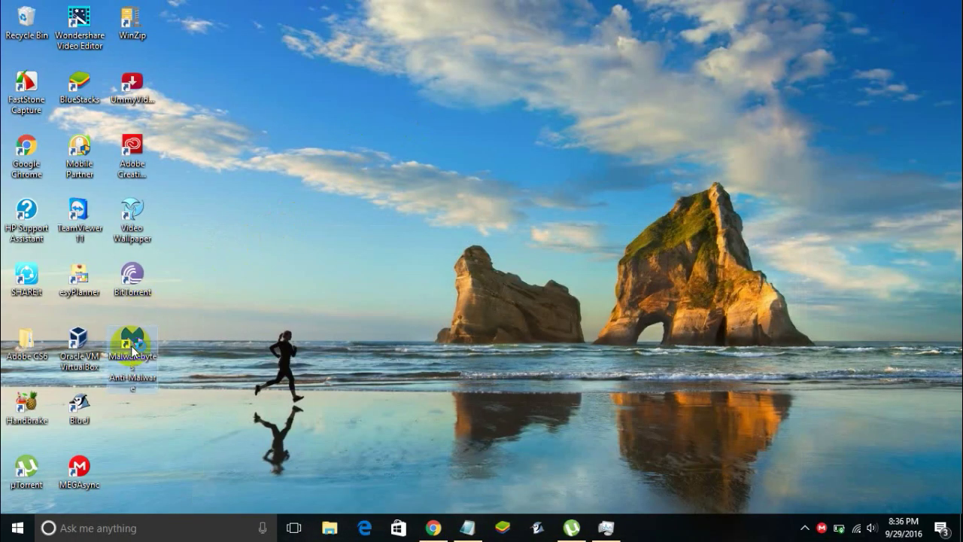
drag(133, 348, 379, 349)
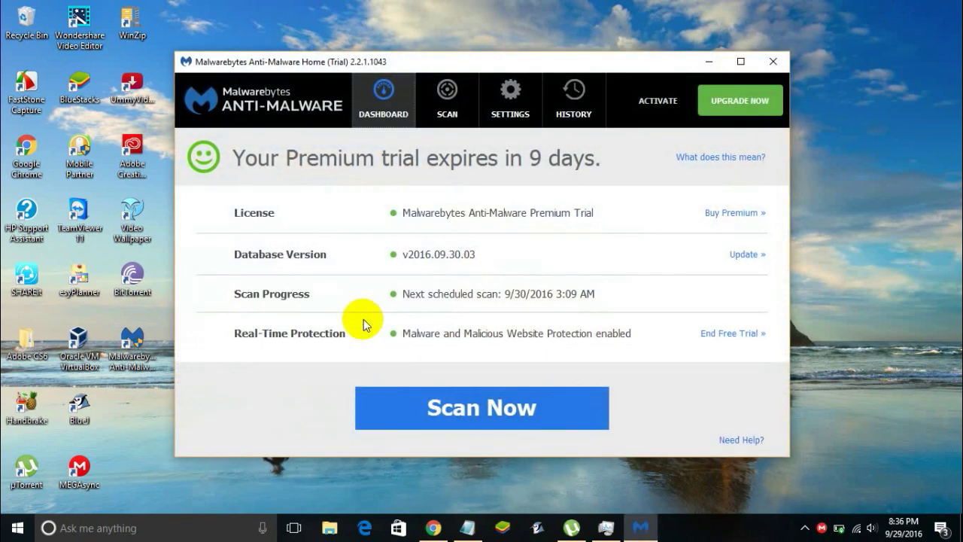
- Reposition the Malwarebytes Anti-Malware window on the desktop and start a Threat Scan
drag(458, 60, 544, 43)
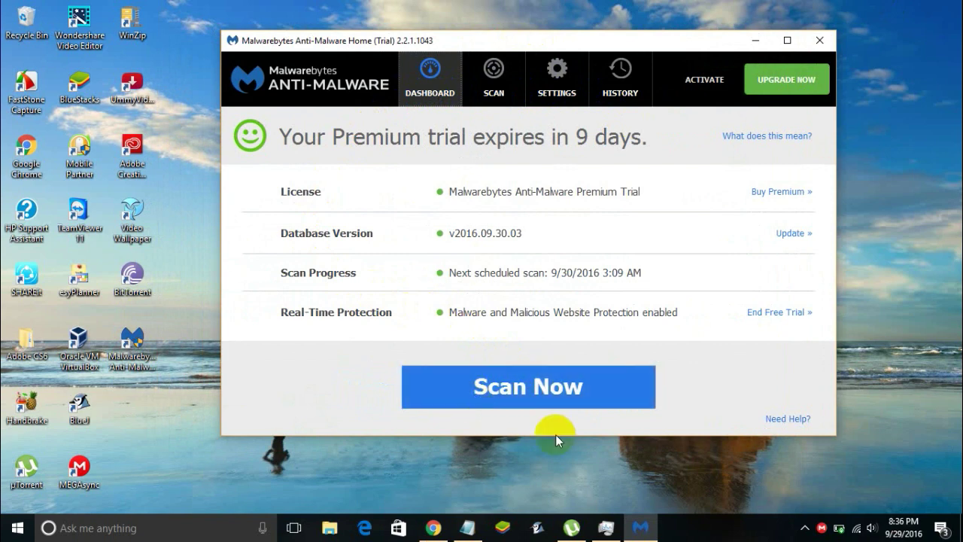
click(505, 387)
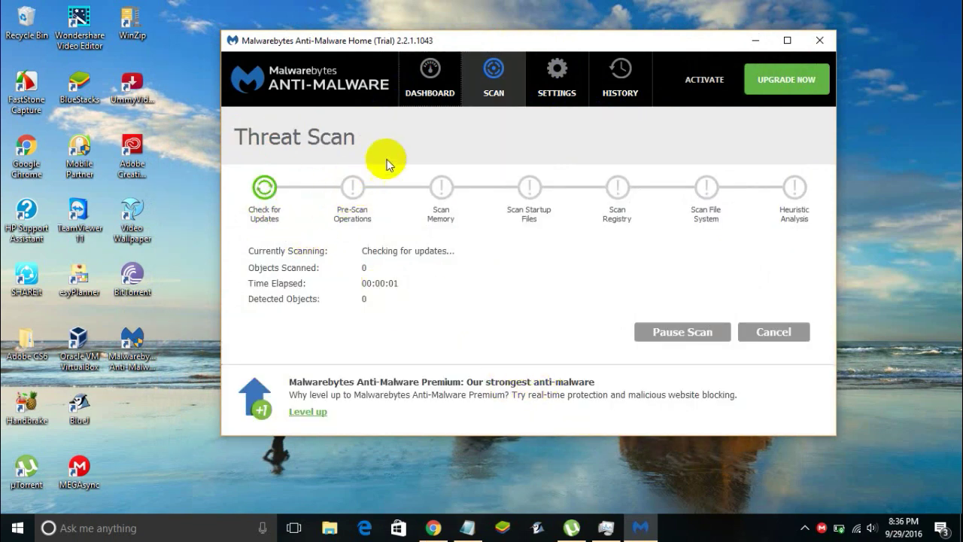
drag(396, 52, 398, 58)
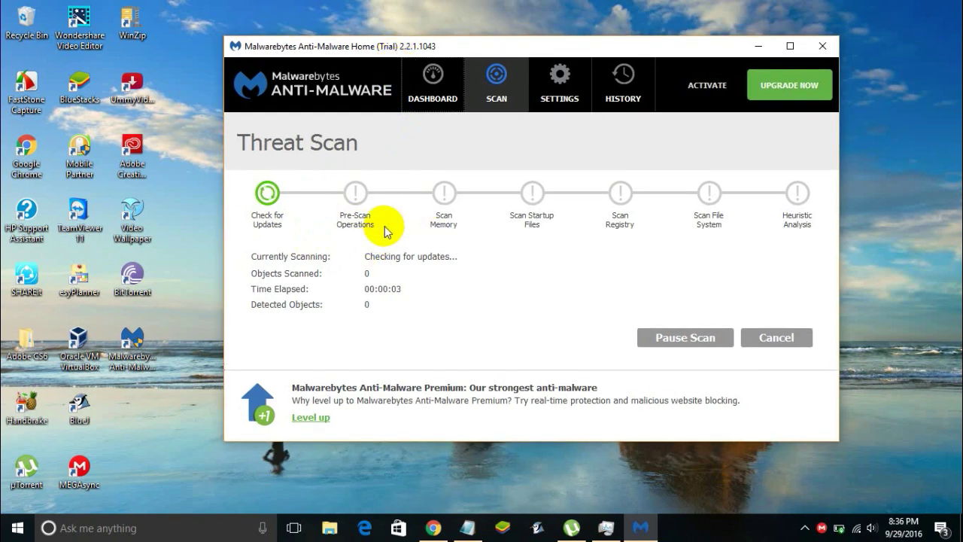